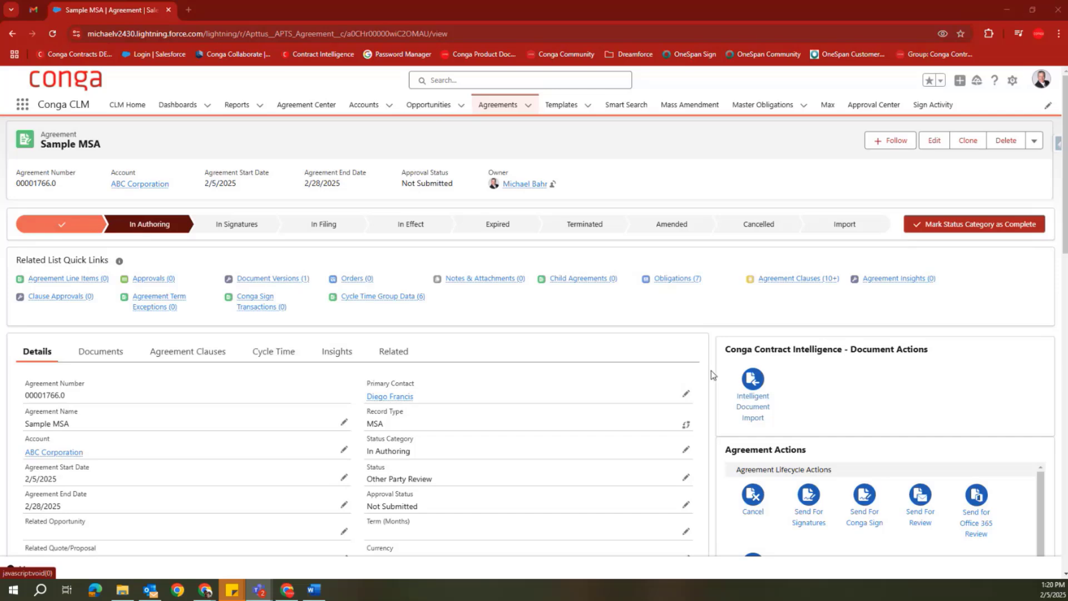
# Scroll down the Sample MSA record to the Review Status card showing Completed
pyautogui.scroll(-7, 711, 370)
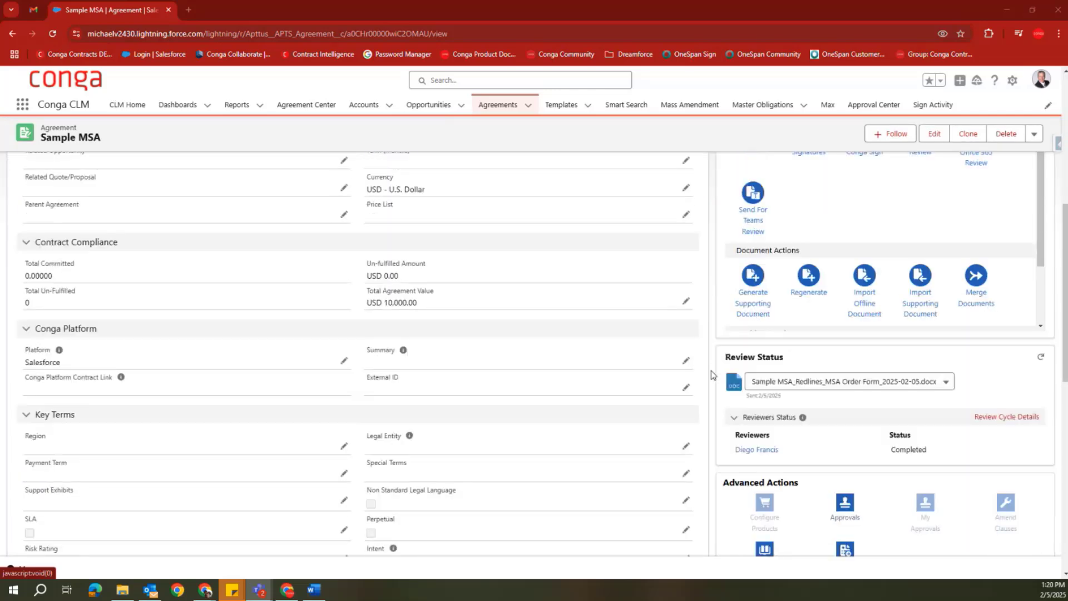
pyautogui.scroll(-1, 711, 370)
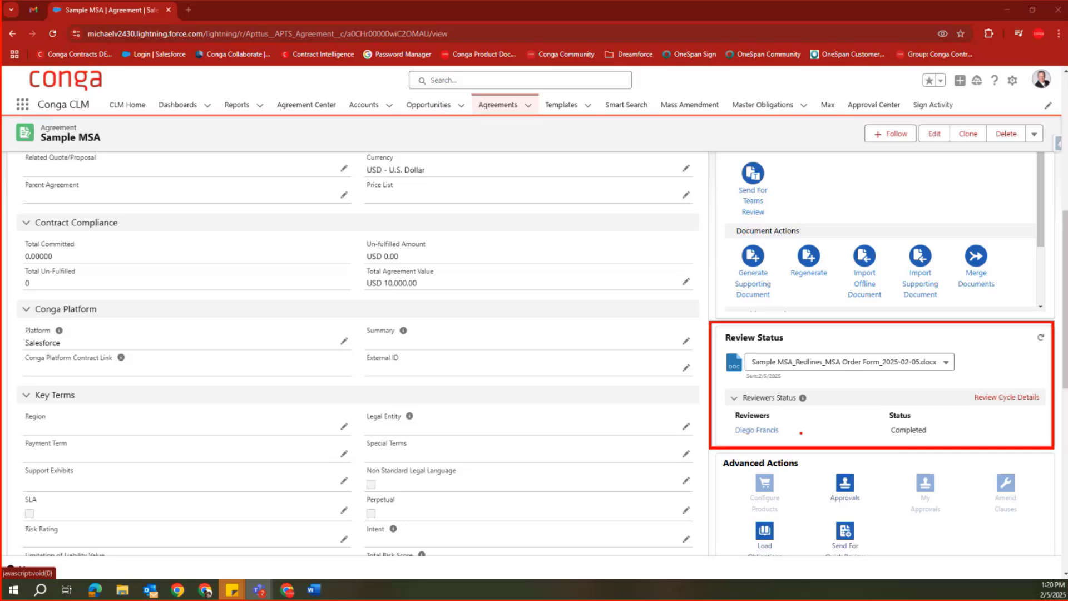
# Return to the top of the Sample MSA record and preview the Document Versions quick link
pyautogui.scroll(10, 692, 392)
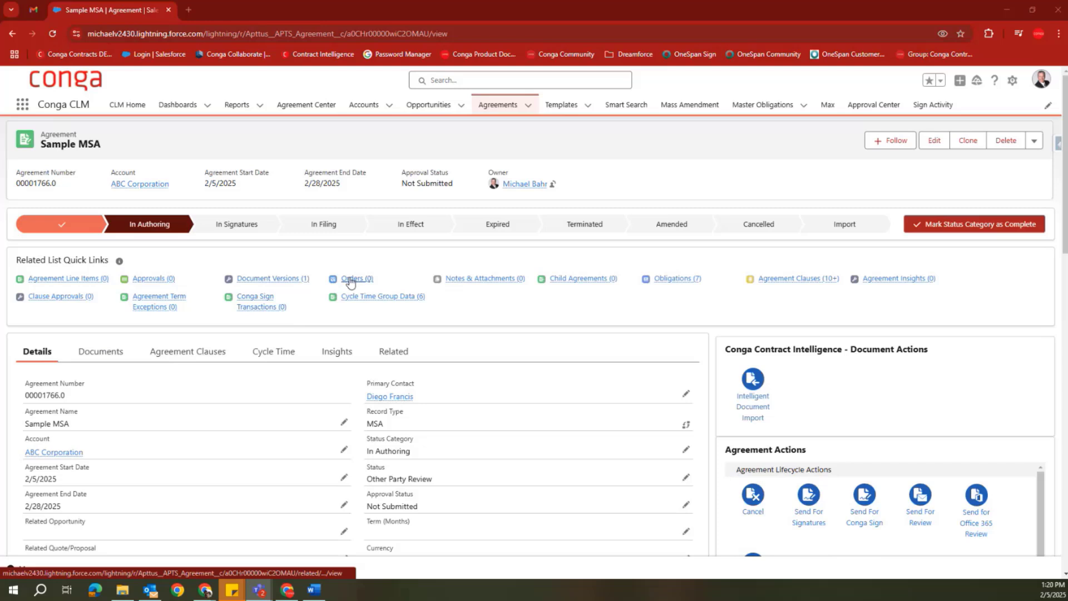
pyautogui.moveTo(278, 279)
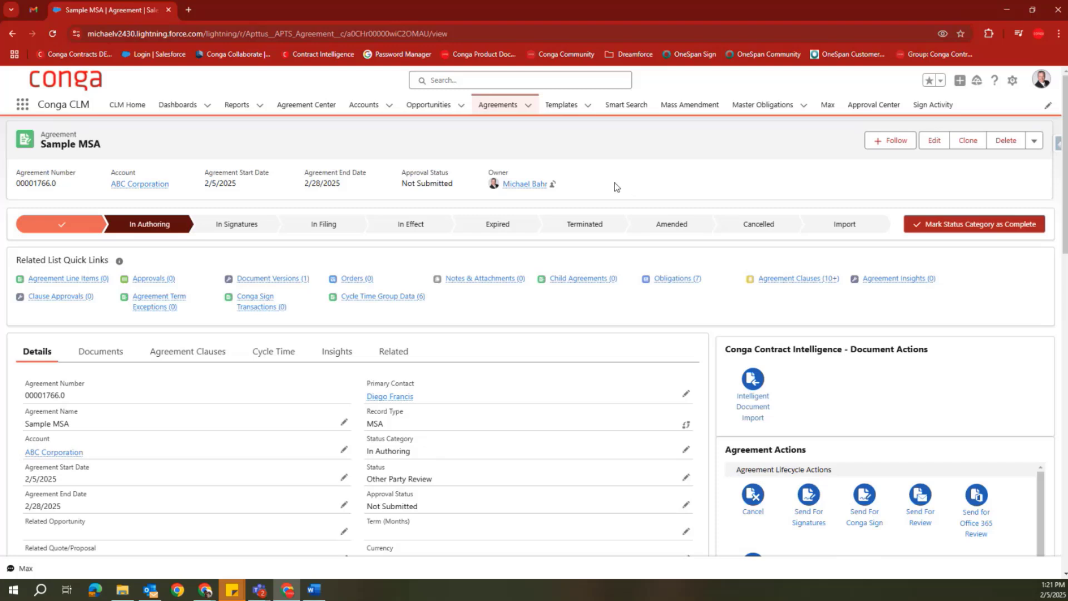
# In Word's Conga X-Author pane, go to Contracts and list the Sample MSA's documents
pyautogui.click(314, 591)
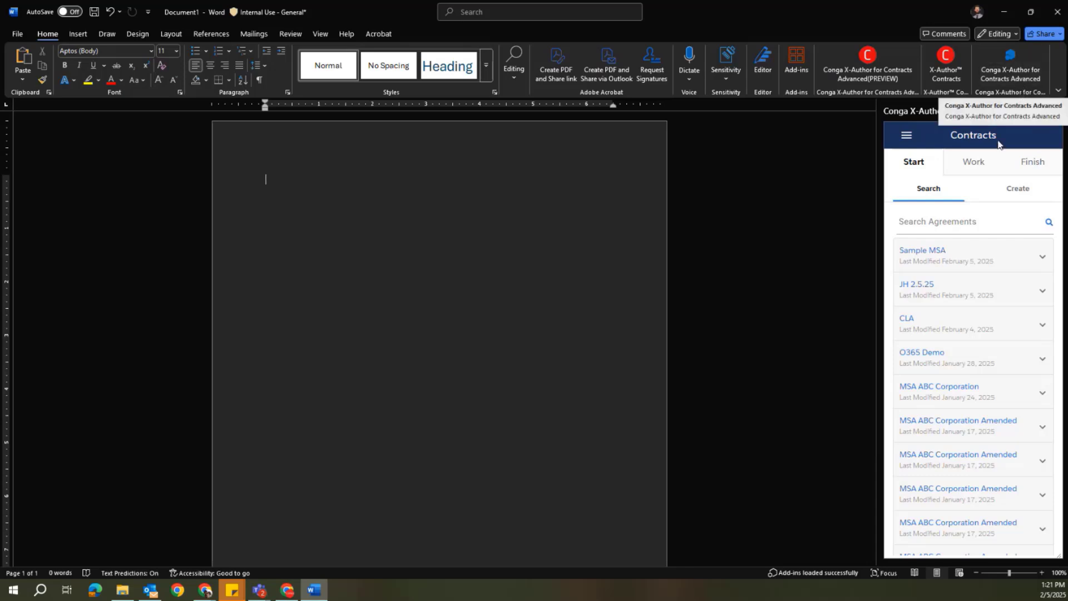
pyautogui.click(906, 138)
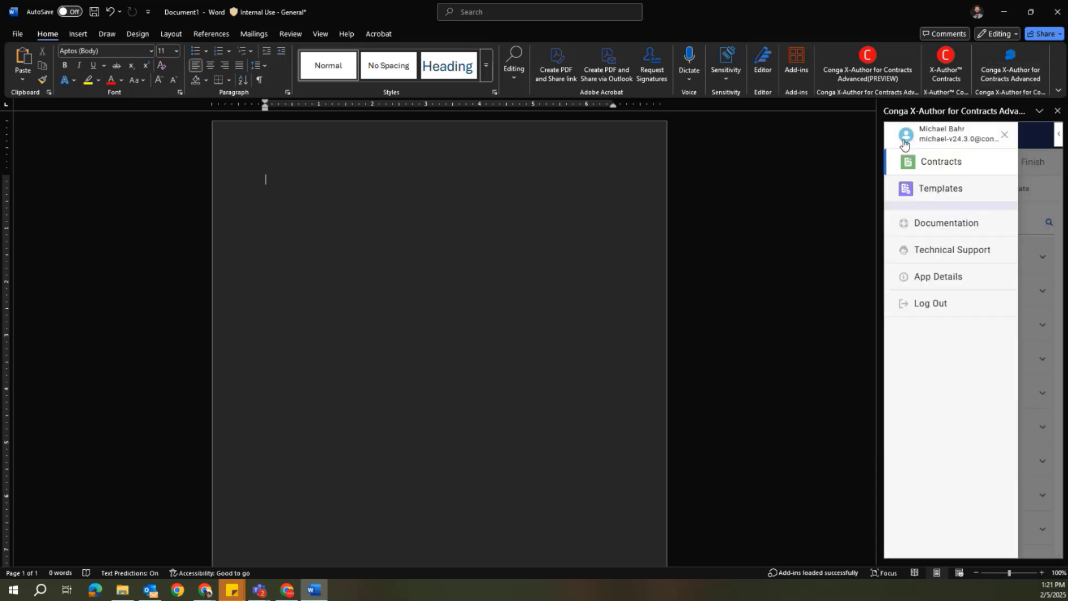
pyautogui.click(950, 162)
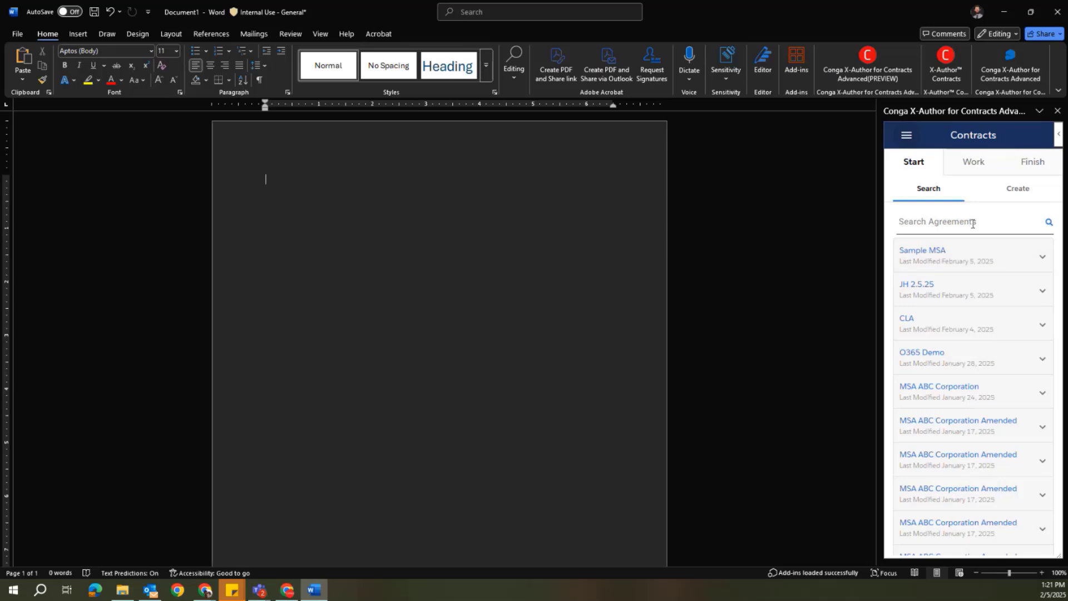
pyautogui.click(959, 252)
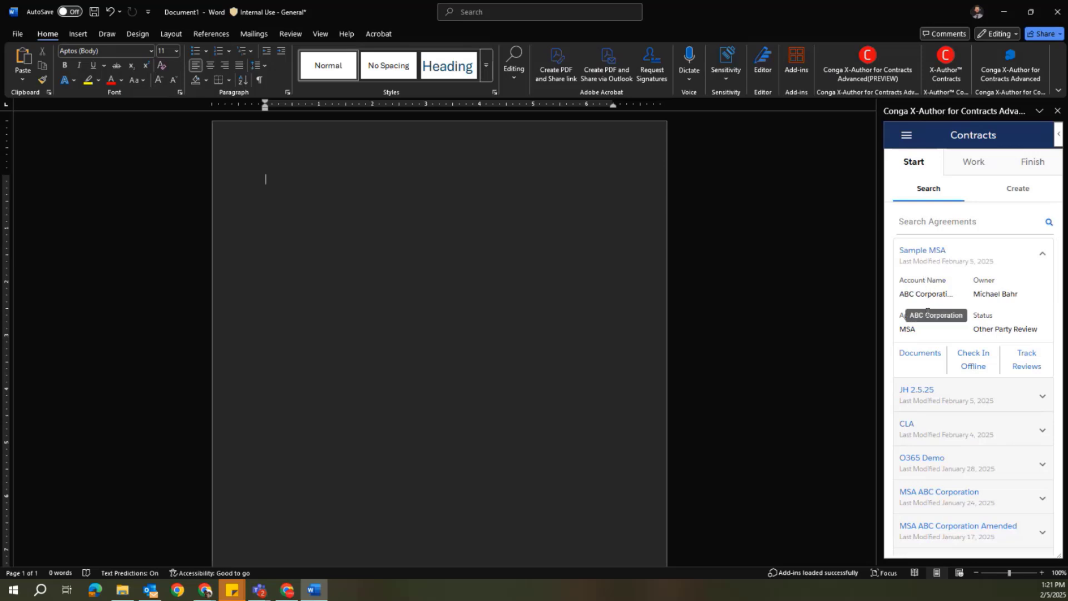
pyautogui.click(923, 353)
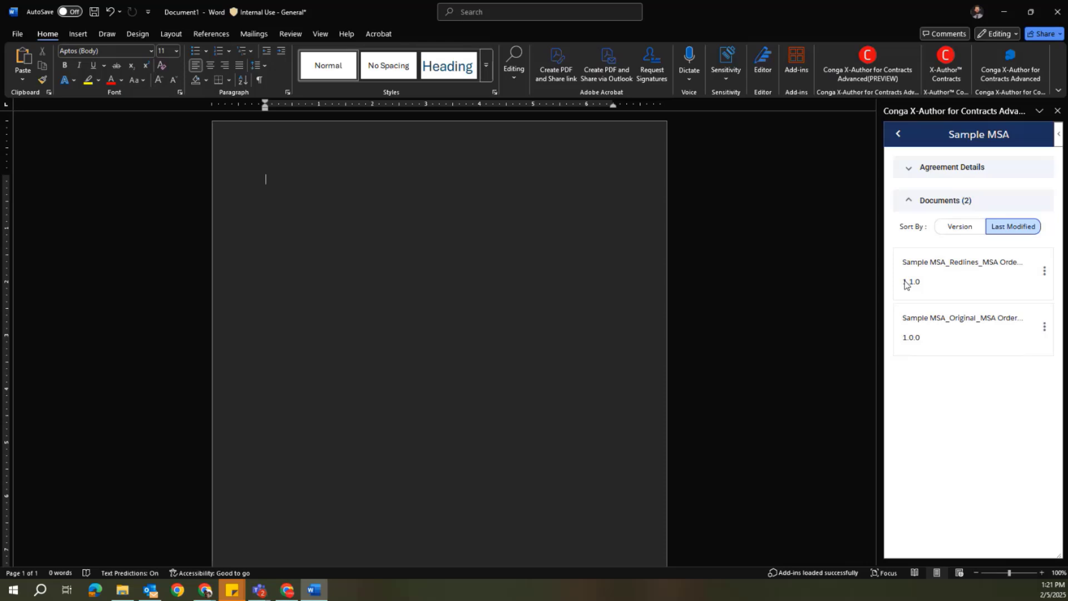
# Open the Sample MSA Redlines MSA Order Form document from the Conga pane
pyautogui.click(1045, 271)
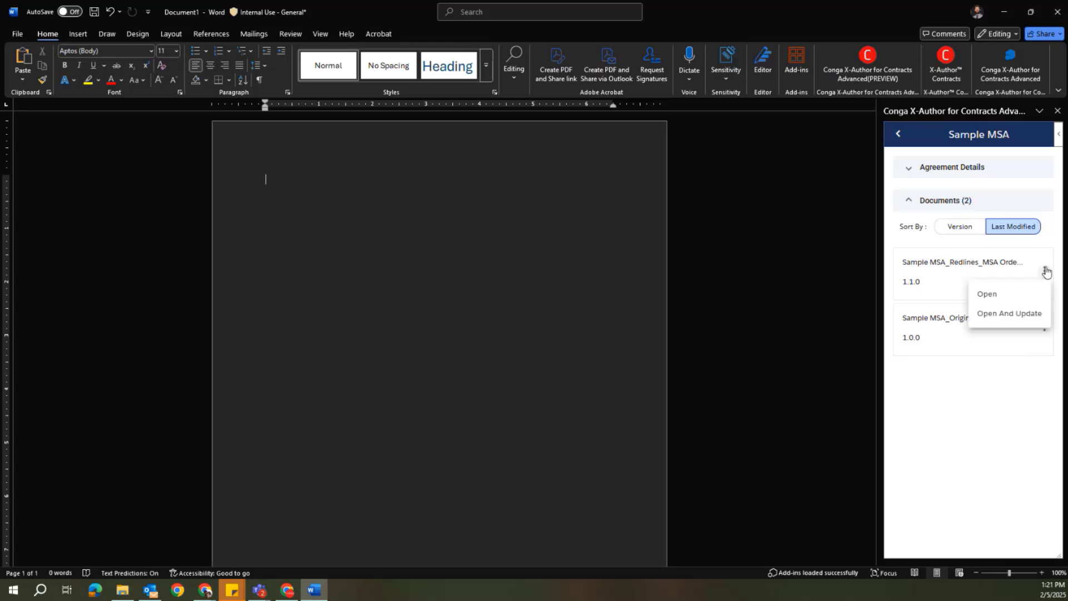
pyautogui.click(992, 295)
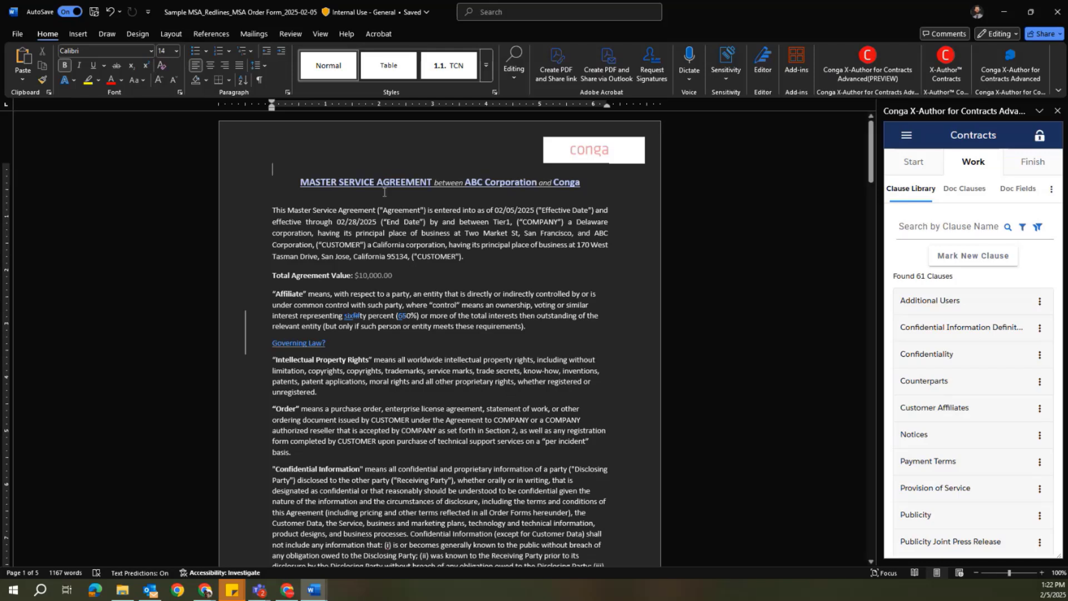
# On the Review tab, erase the Governing Law? placeholder text in the redlines document
pyautogui.click(292, 33)
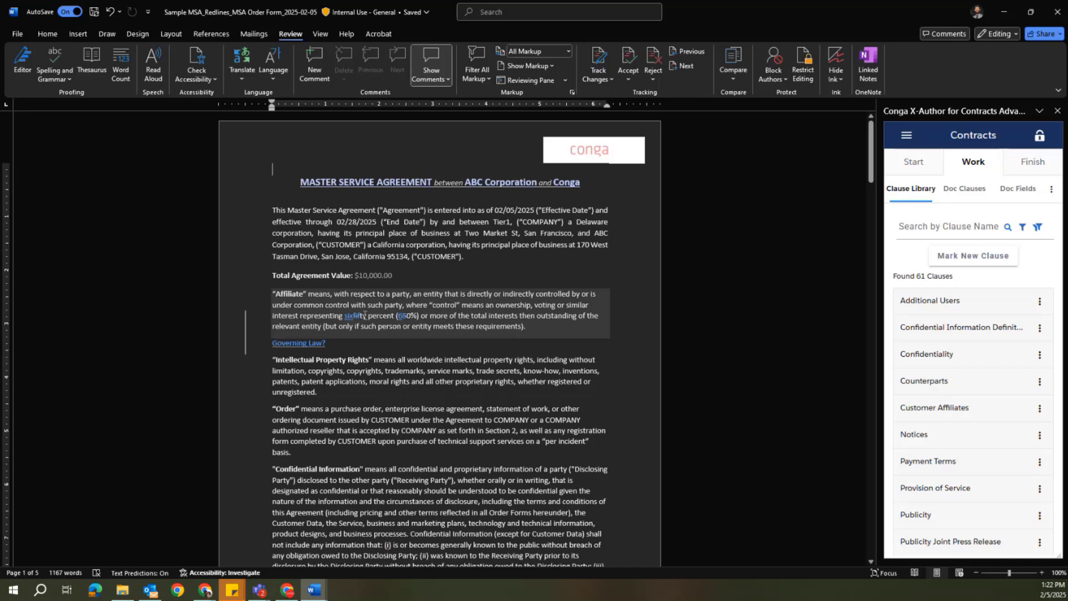
pyautogui.click(347, 337)
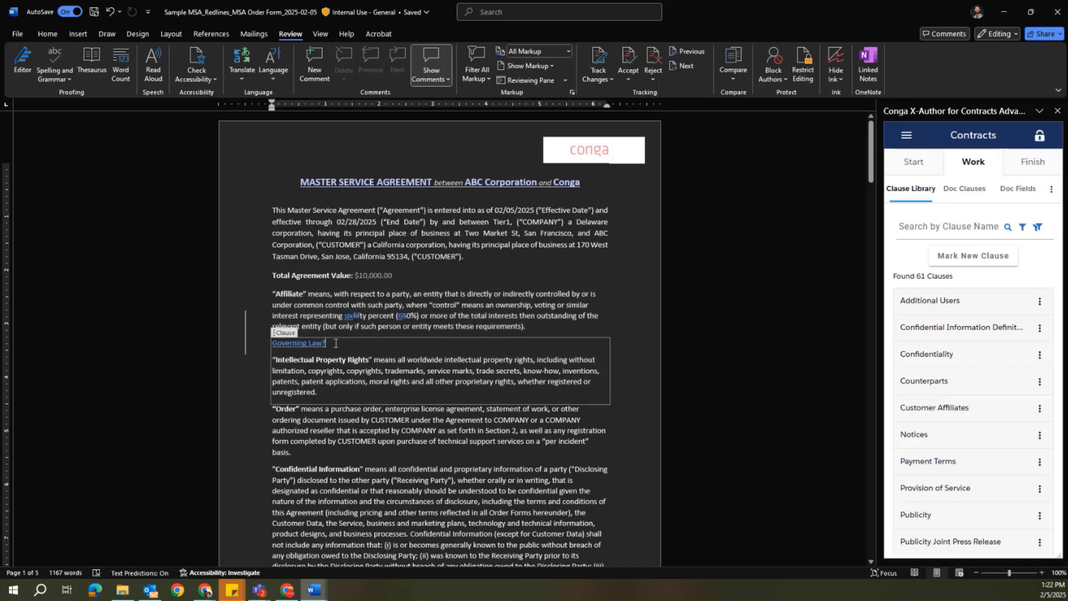
pyautogui.press('BackSpace')
pyautogui.press('BackSpace')
pyautogui.press('BackSpace')
pyautogui.press('BackSpace')
pyautogui.press('BackSpace')
pyautogui.press('BackSpace')
pyautogui.press('BackSpace')
pyautogui.press('BackSpace')
pyautogui.press('BackSpace')
pyautogui.press('BackSpace')
pyautogui.press('BackSpace')
pyautogui.press('BackSpace')
pyautogui.press('BackSpace')
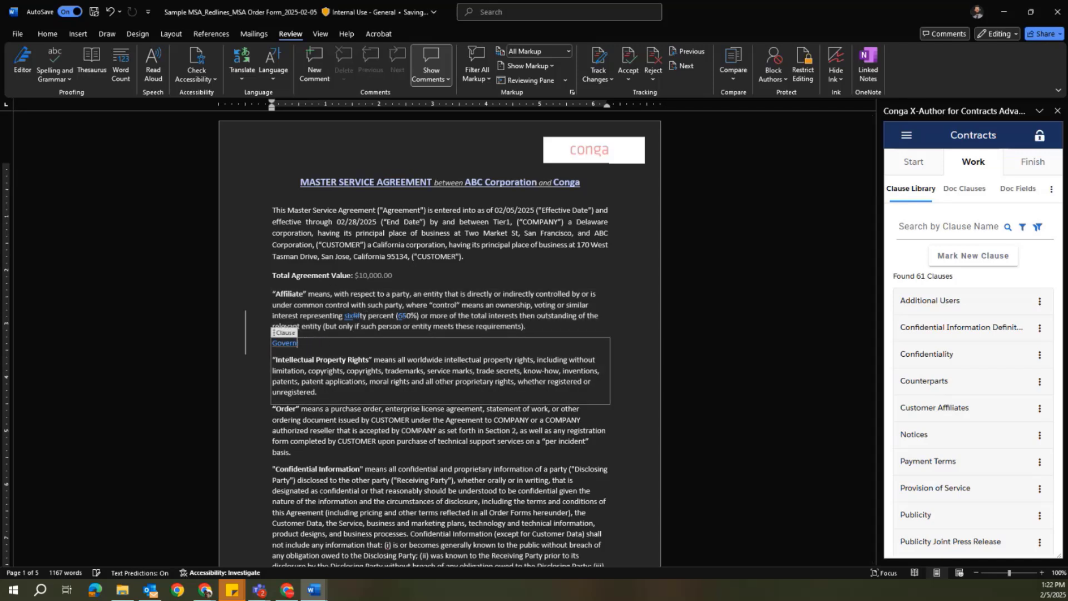
pyautogui.press('BackSpace')
pyautogui.press('BackSpace')
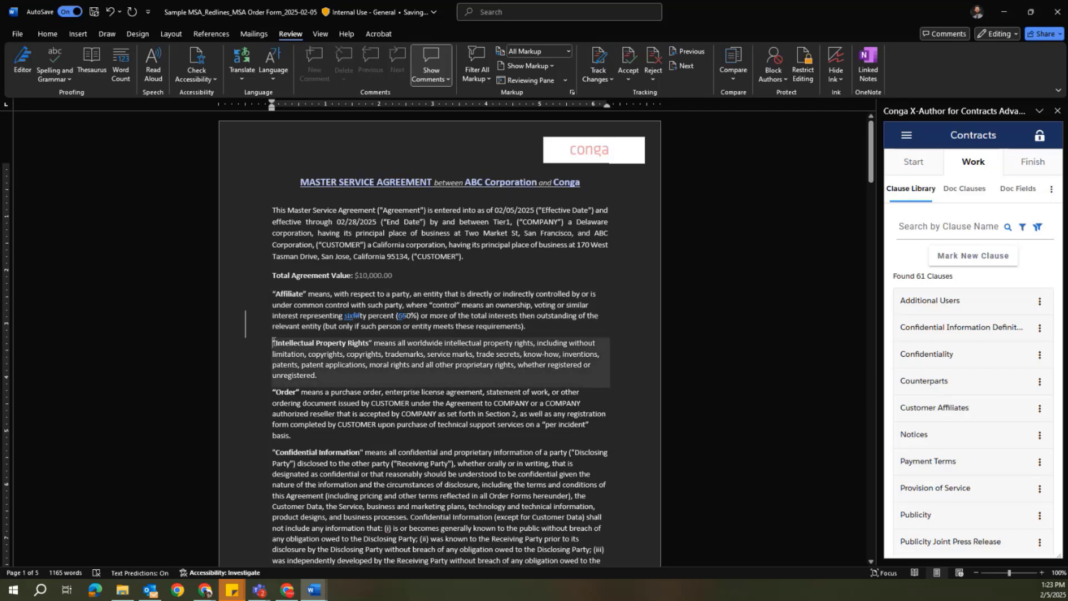
# Search the clause library for 'governing' and smart-insert the Governing Law - California clause
pyautogui.click(934, 226)
pyautogui.write('gove')
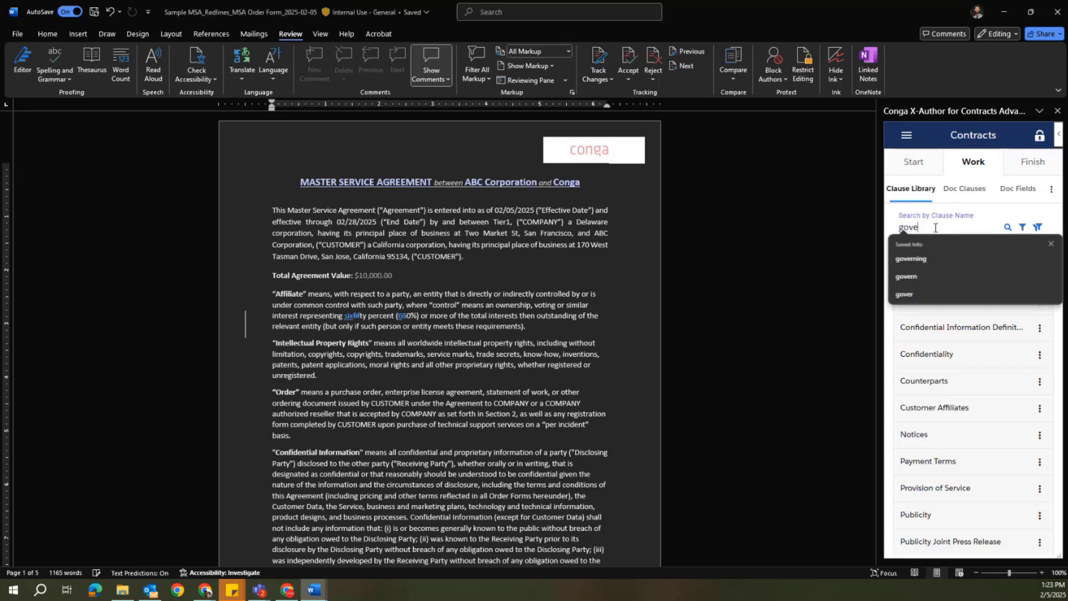
pyautogui.click(910, 259)
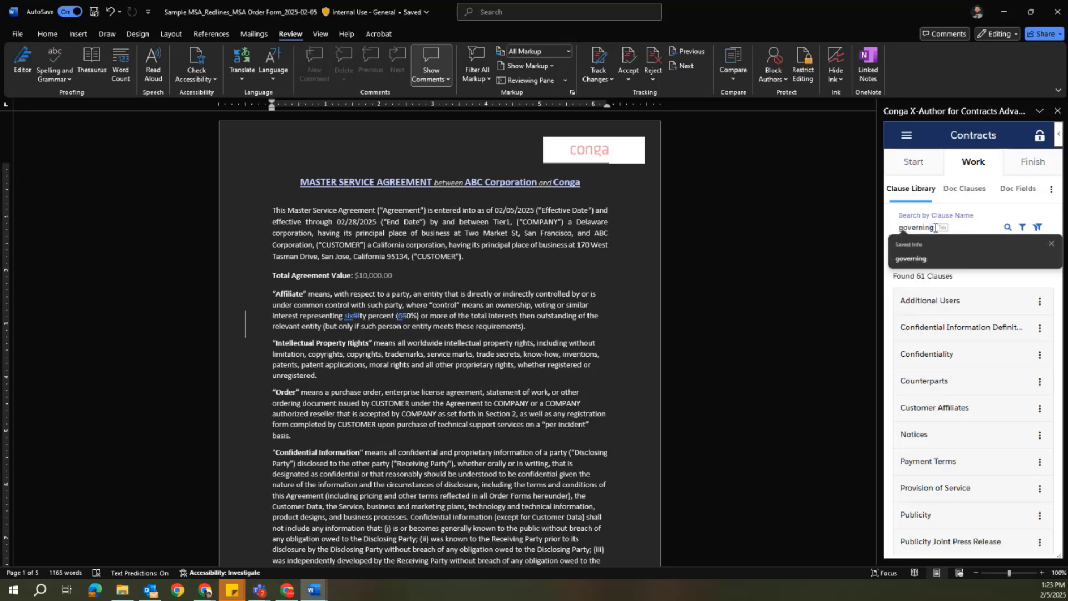
pyautogui.click(1008, 229)
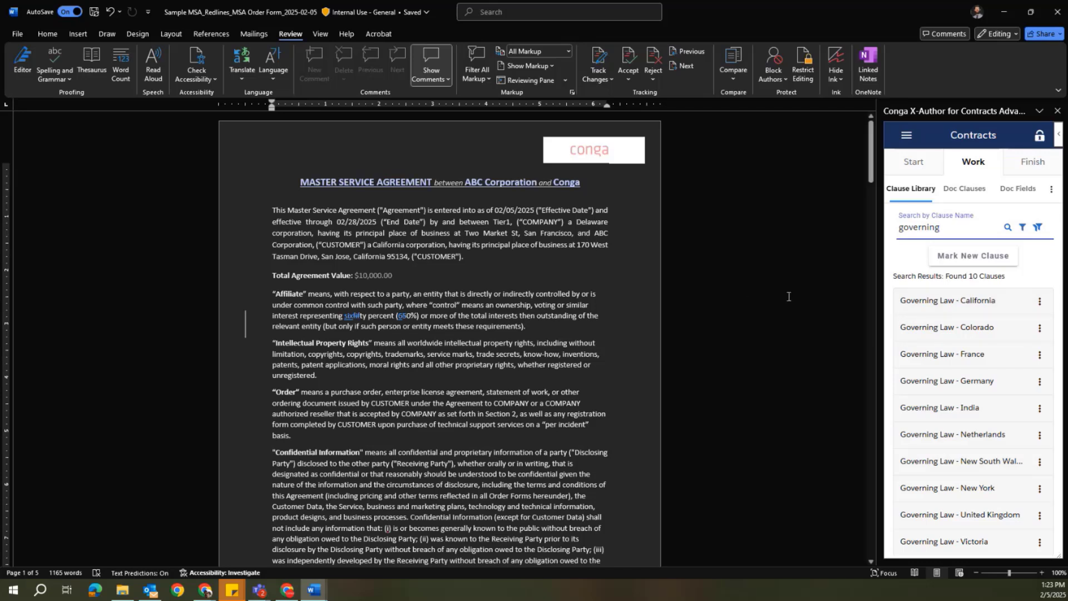
pyautogui.click(1040, 302)
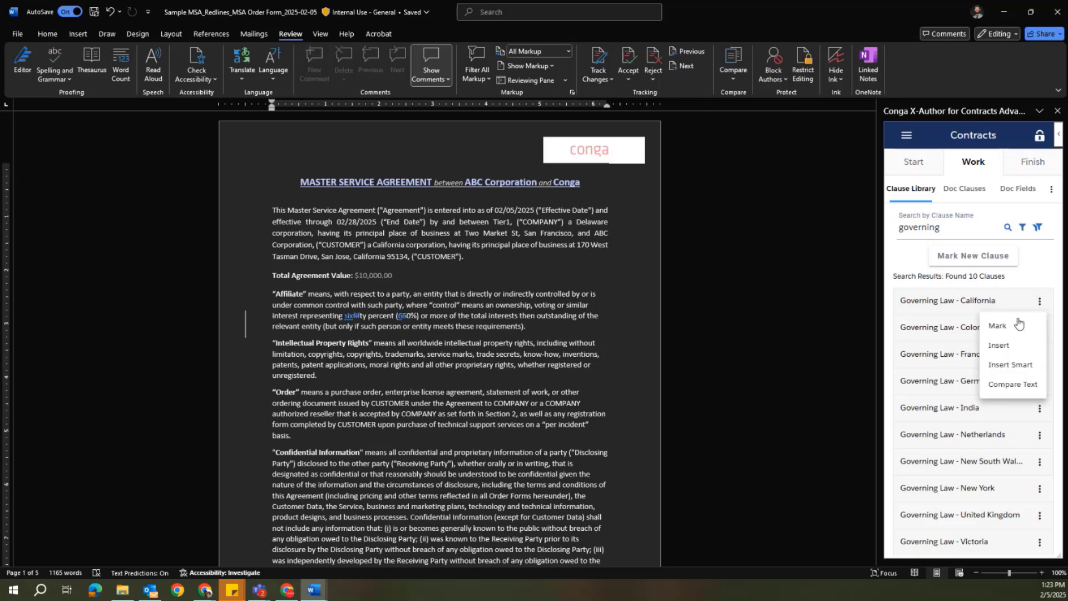
pyautogui.click(1011, 366)
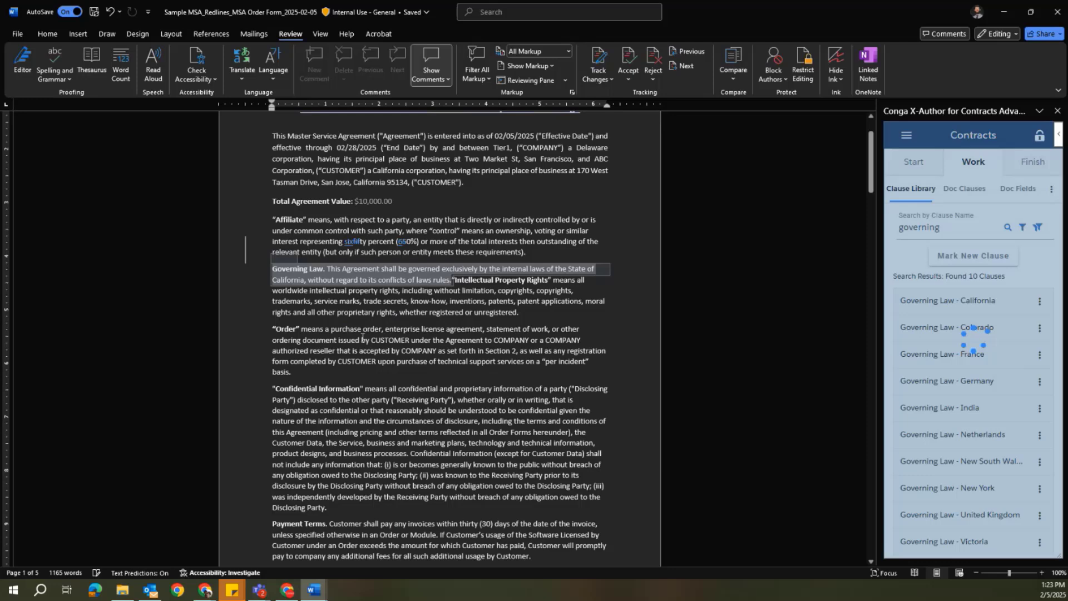
# Fix the joined 'rules."Intellectual' so Intellectual Property Rights starts its own paragraph
pyautogui.scroll(1, 378, 321)
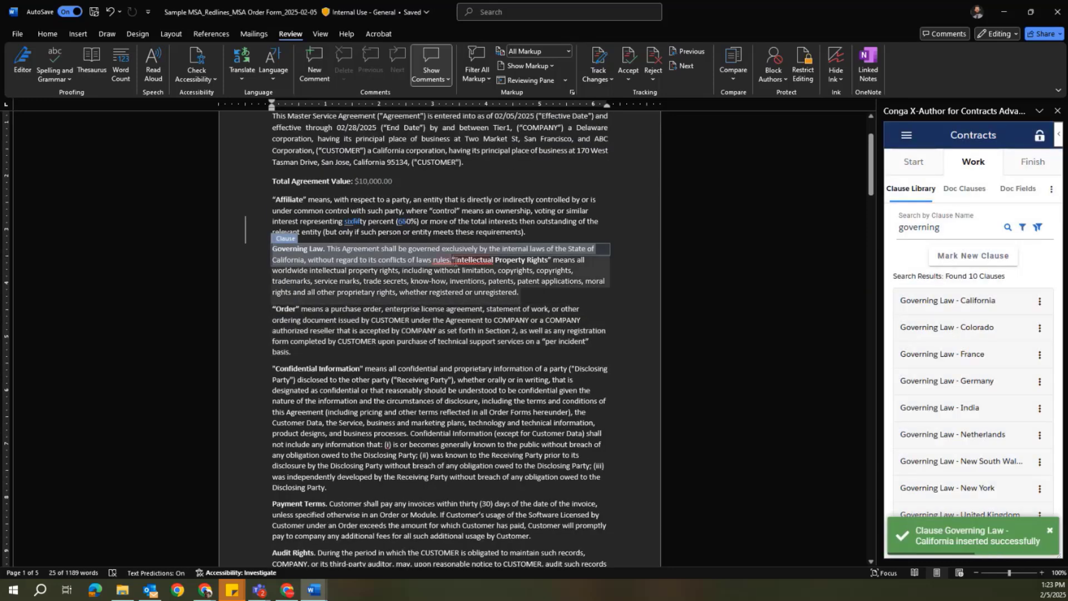
pyautogui.click(458, 261)
pyautogui.click(465, 293)
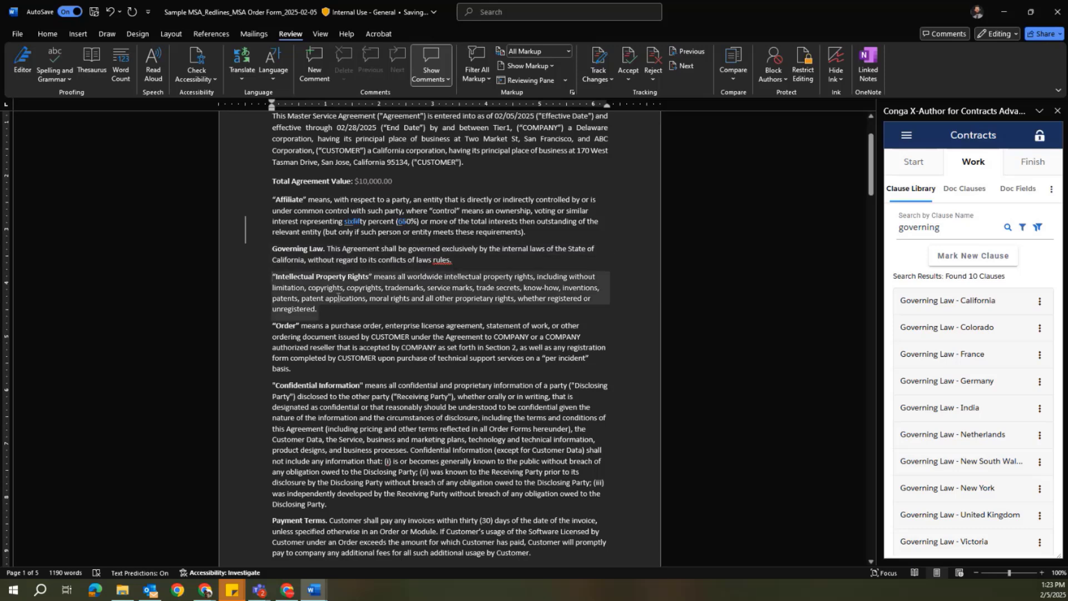
pyautogui.scroll(1, 415, 310)
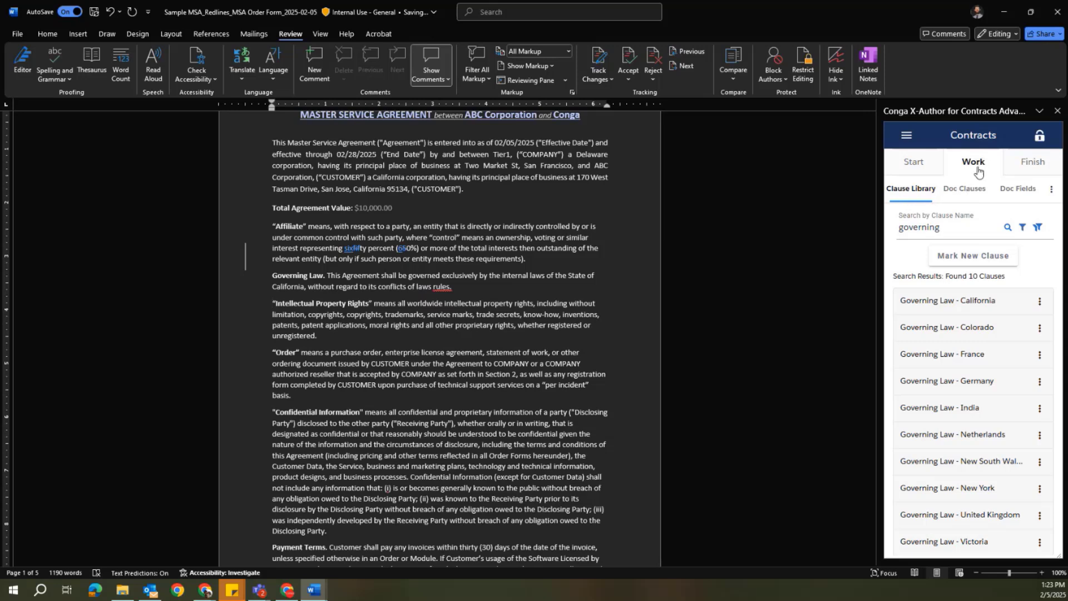
# List the document's 13 Doc Clauses and scroll through them, including Governing Law - California
pyautogui.click(965, 190)
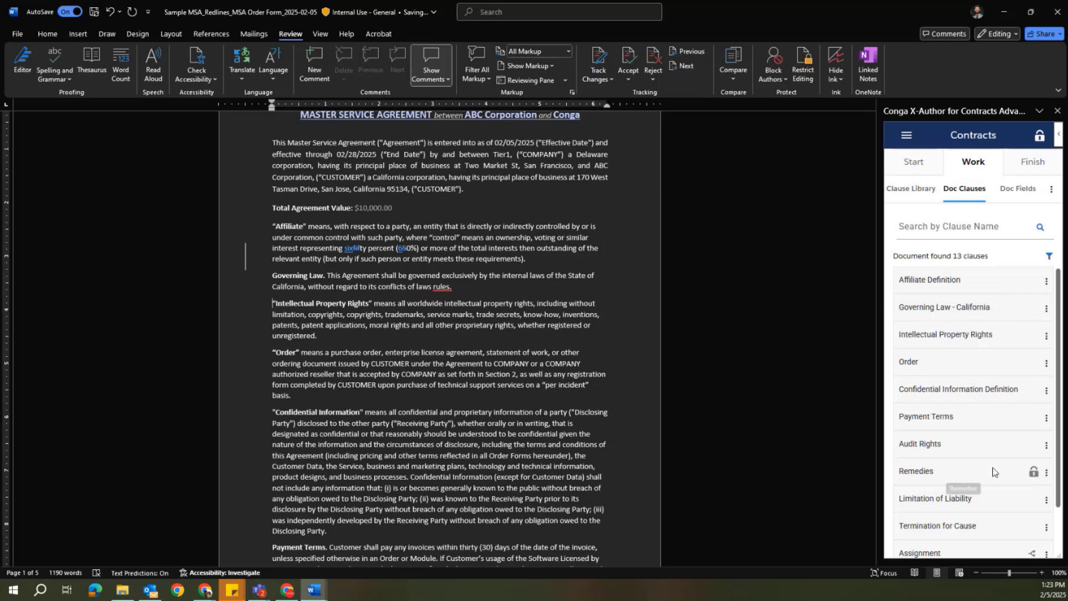
pyautogui.scroll(-2, 997, 479)
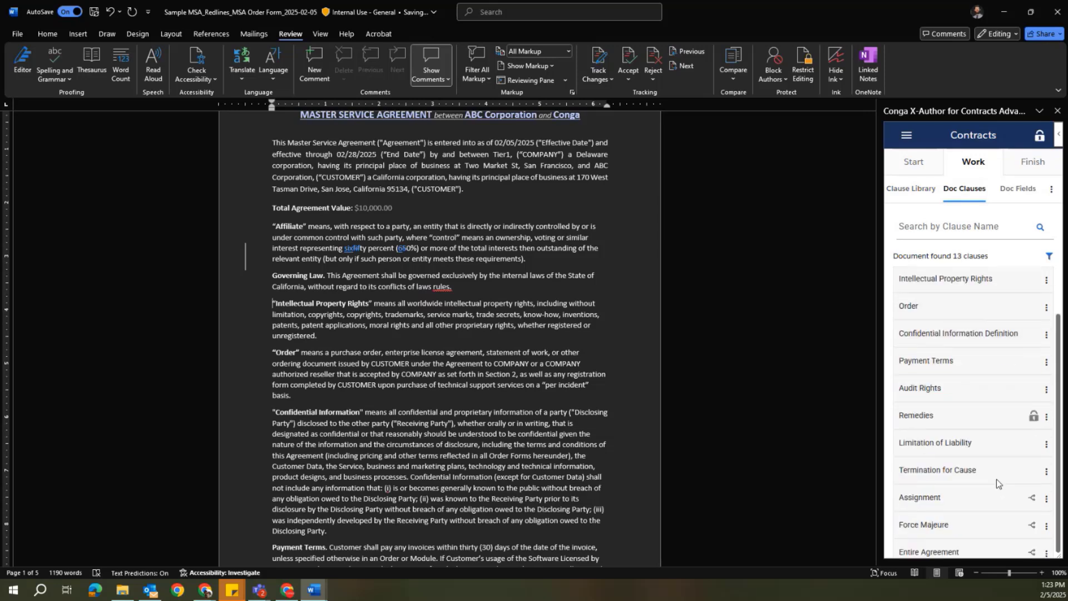
pyautogui.click(1035, 420)
pyautogui.scroll(-1, 1034, 420)
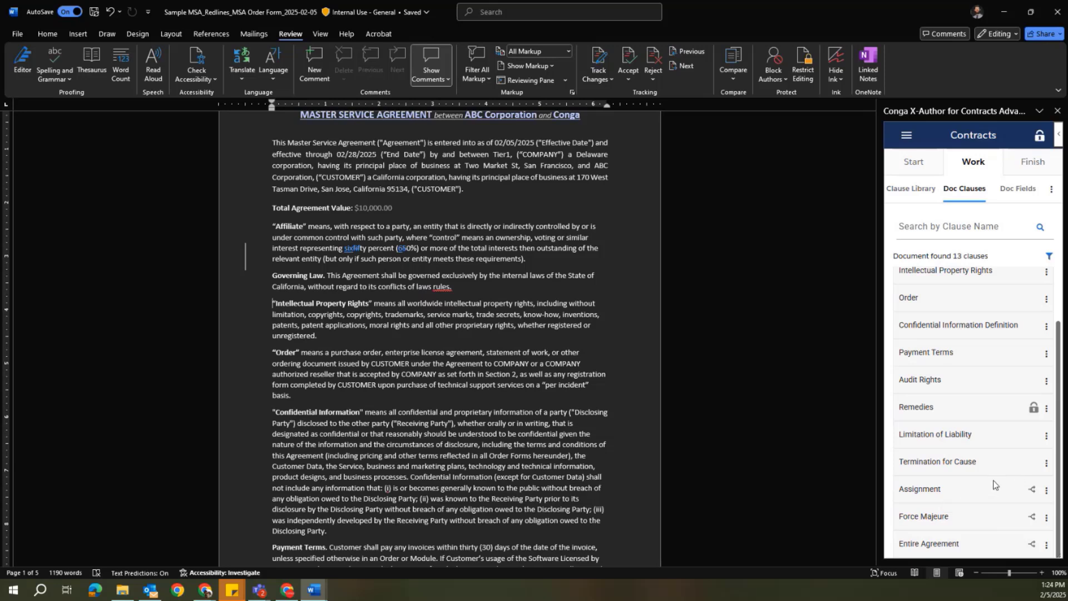
pyautogui.scroll(2, 979, 348)
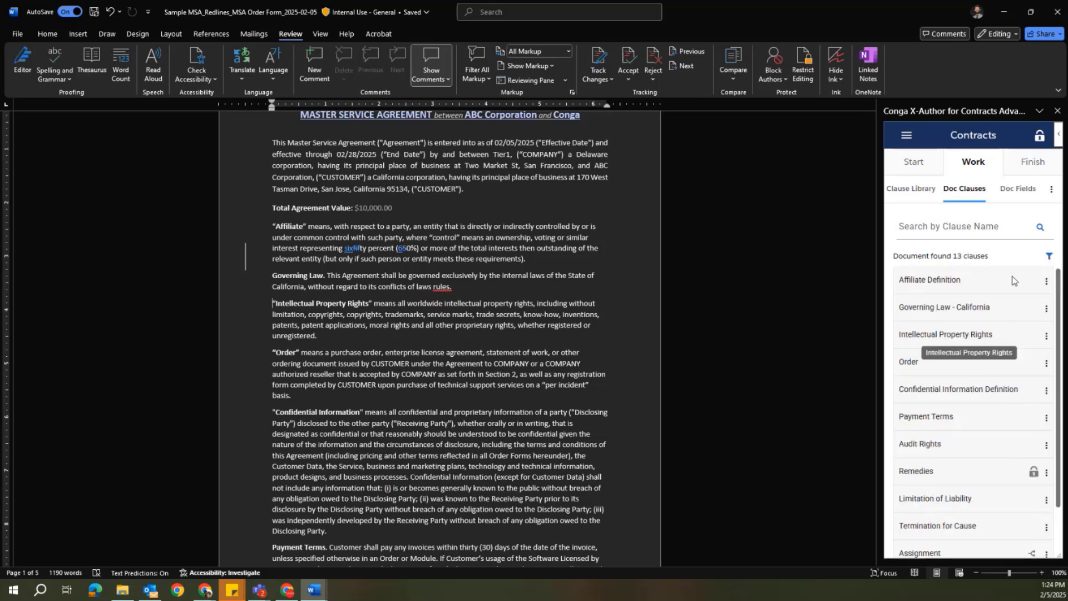
# Show the 4 Doc Fields and review their more-actions menu without choosing anything
pyautogui.click(1017, 190)
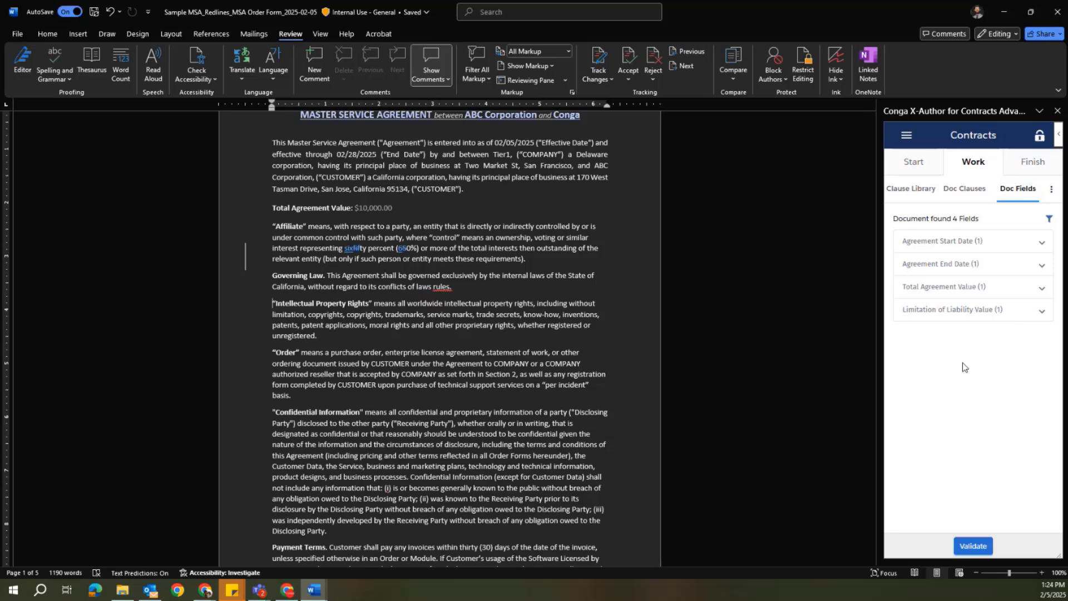
pyautogui.click(1050, 191)
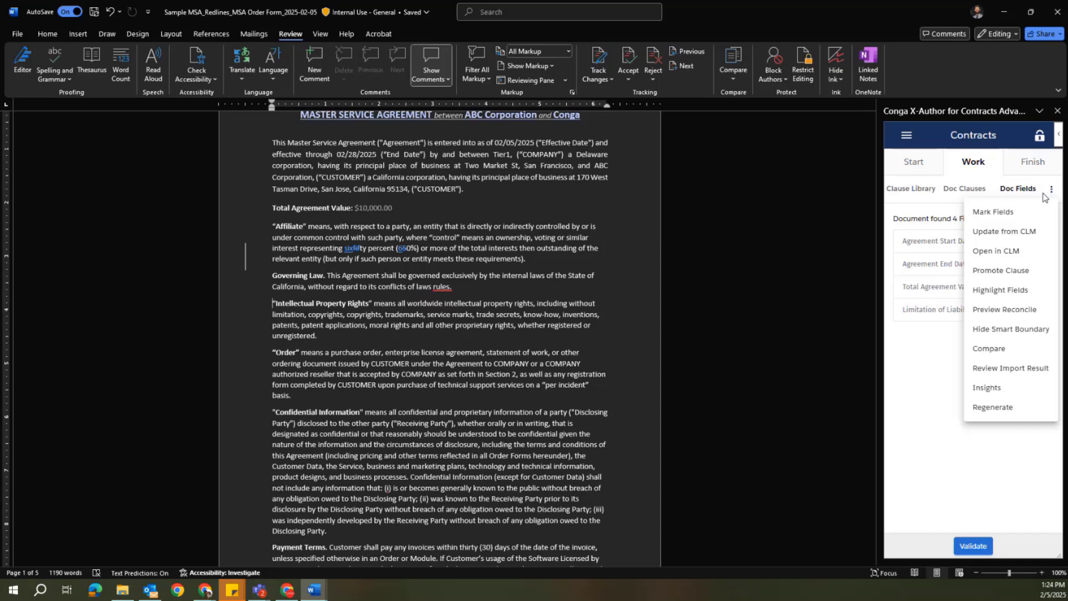
pyautogui.click(928, 347)
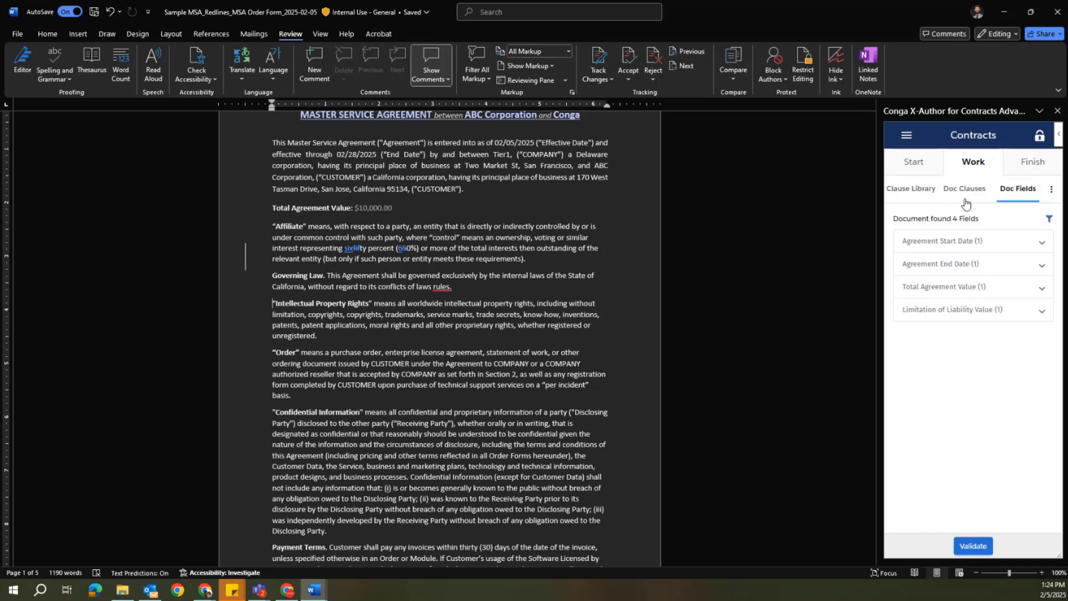
# Start check-in from the Finish tab with save option 'Final- to be signed'
pyautogui.click(1033, 163)
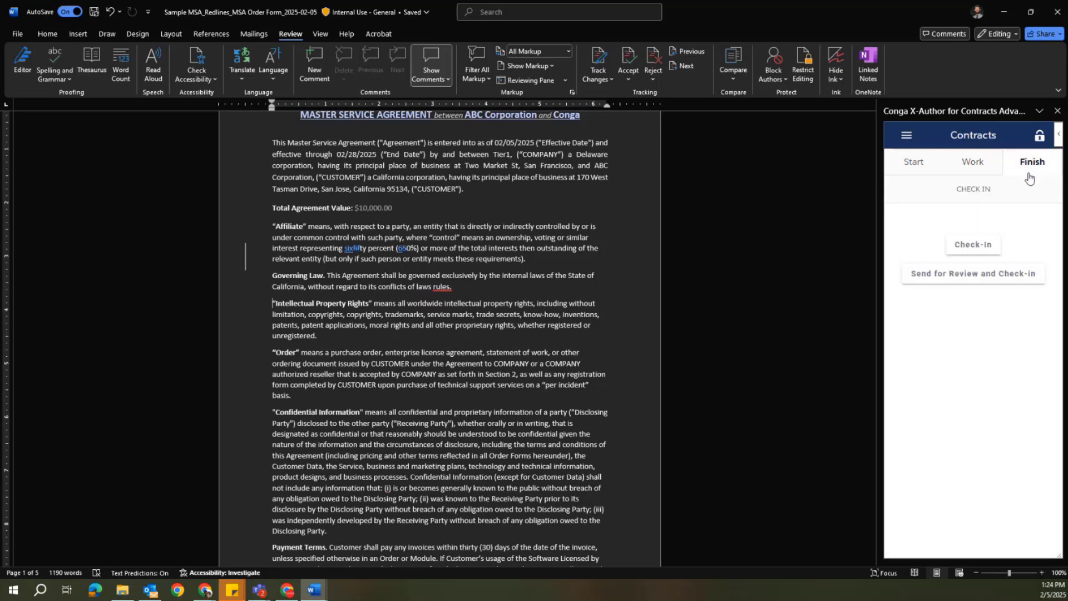
pyautogui.click(985, 244)
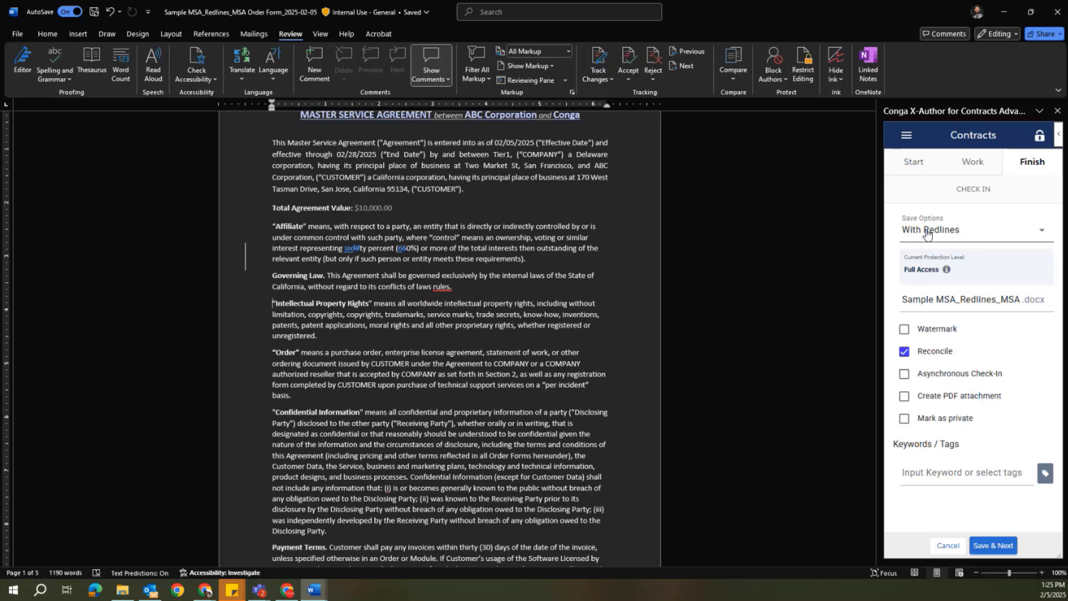
pyautogui.click(927, 234)
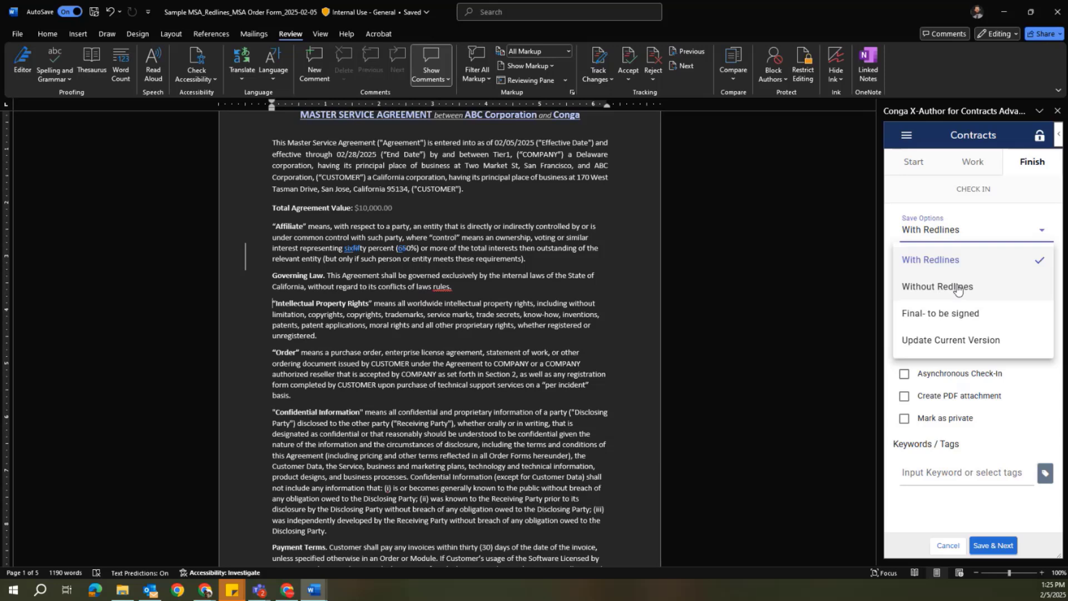
pyautogui.click(972, 315)
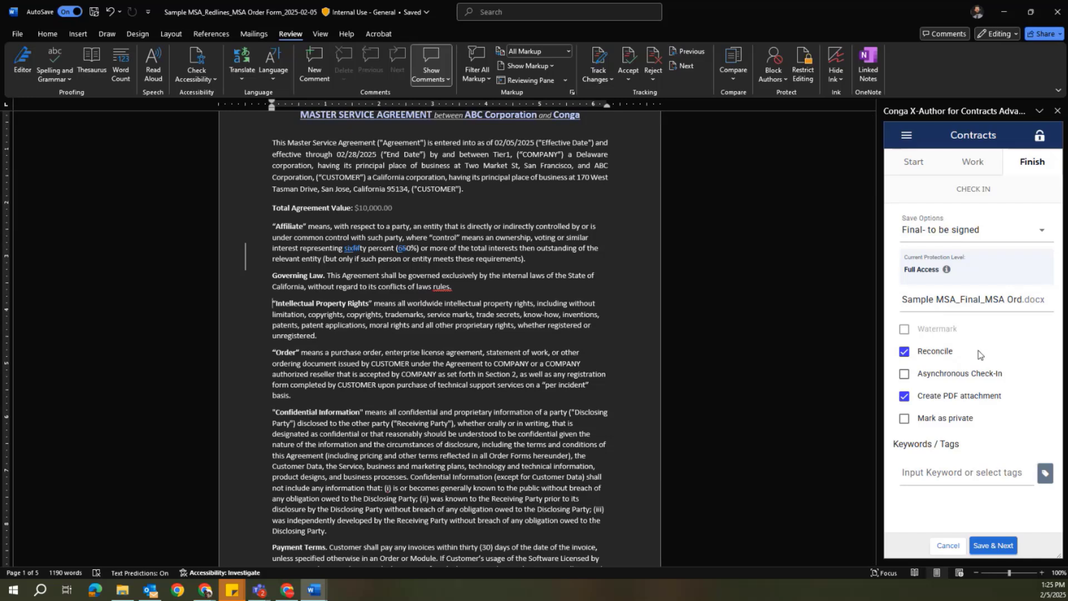
# Continue through field and clause reconciliation to complete the final check-in
pyautogui.click(982, 547)
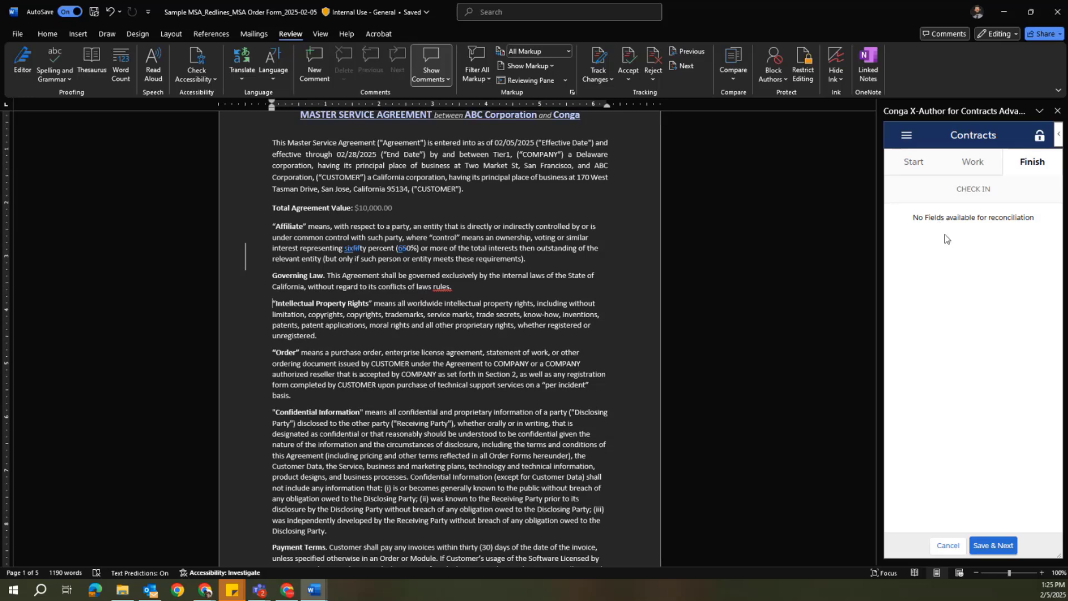
pyautogui.click(996, 548)
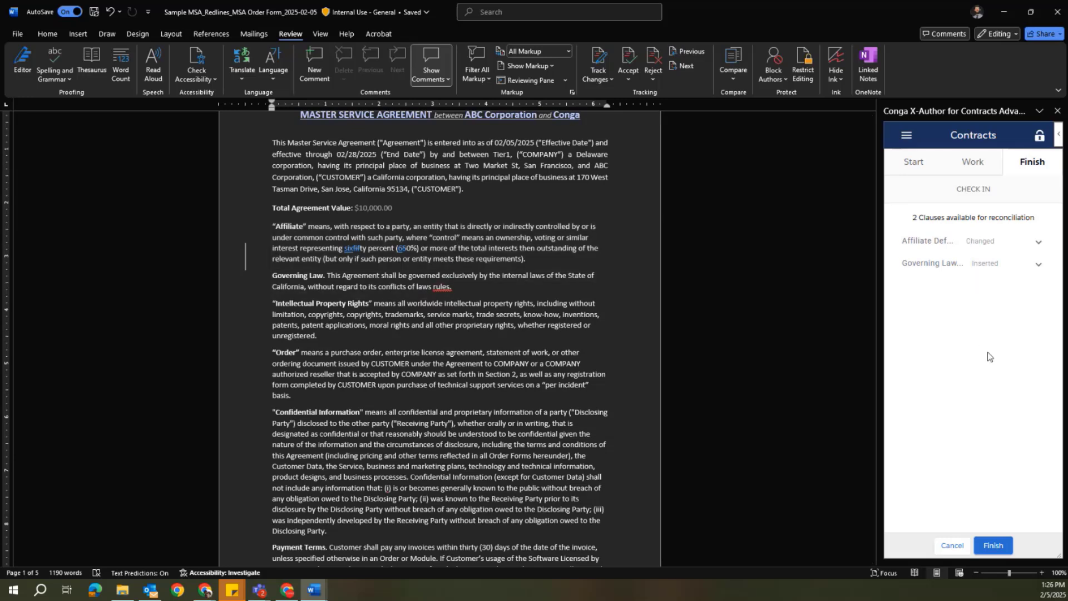
pyautogui.click(992, 545)
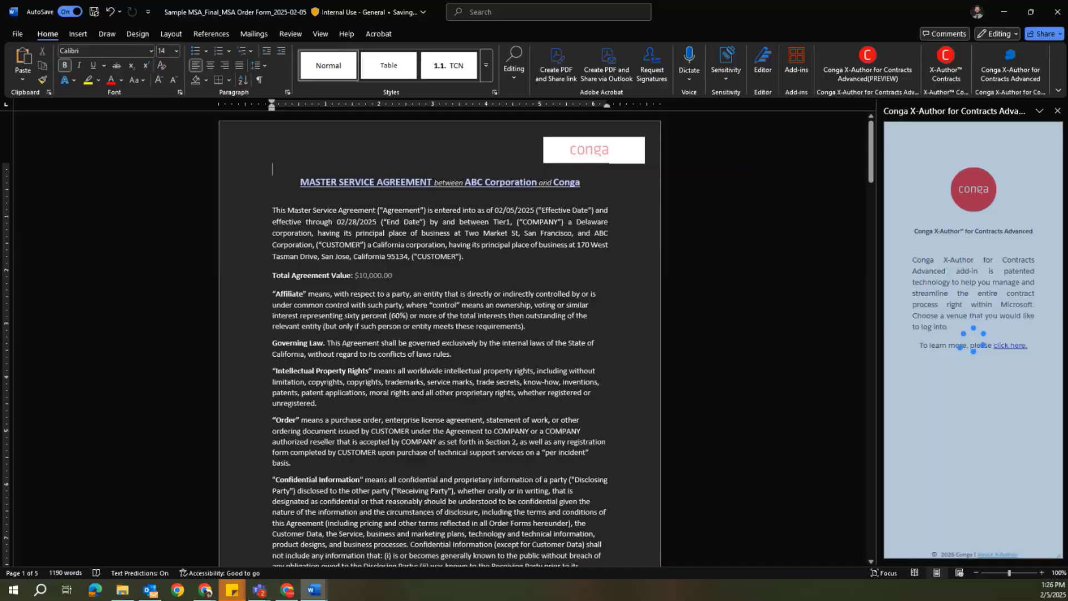
# In the refreshed Sample MSA record, view Agreement Clauses: Affiliate Definition Modified, Governing Law - California Inserted
pyautogui.hotkey('alt', 'Tab')
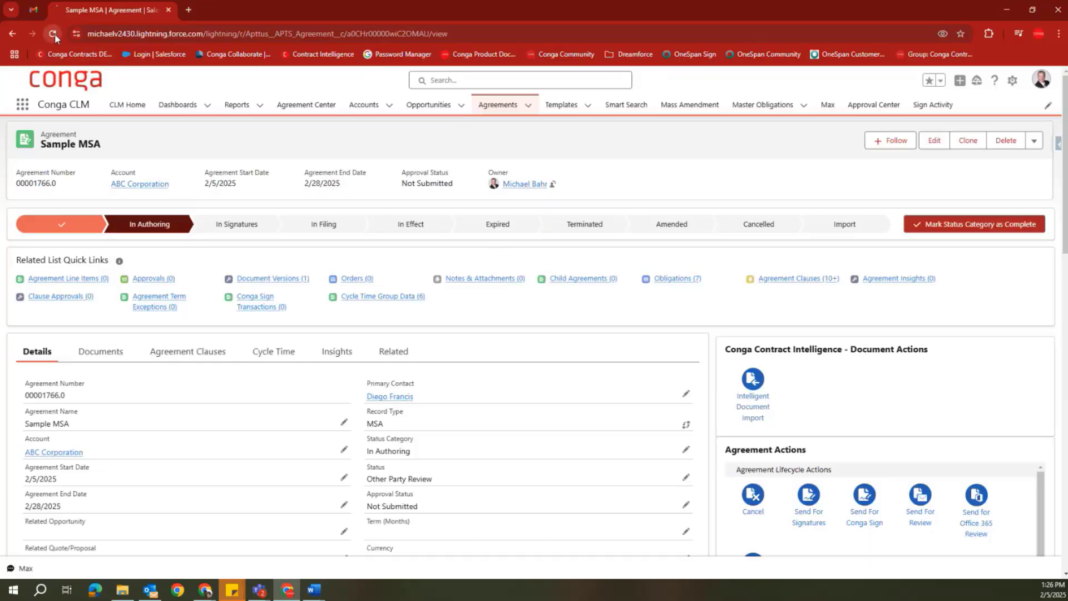
pyautogui.click(52, 33)
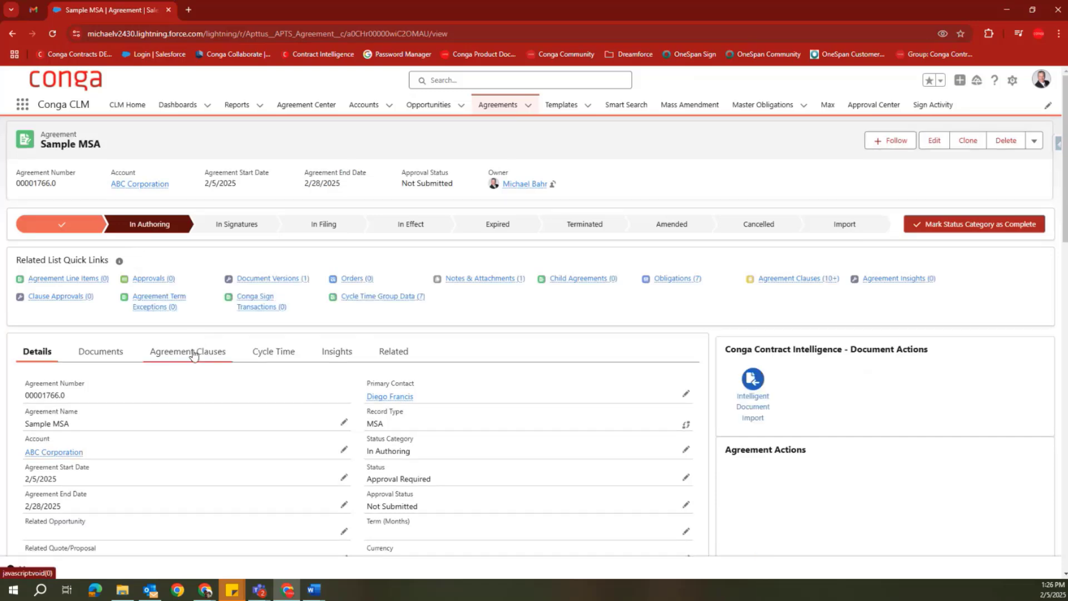
pyautogui.click(189, 351)
pyautogui.scroll(-2, 718, 306)
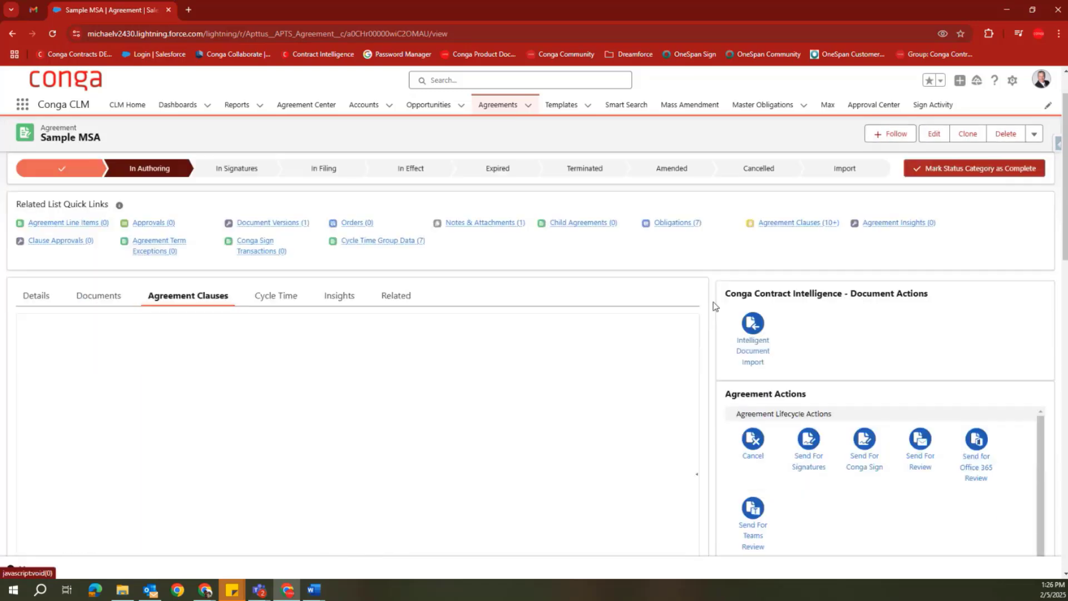
pyautogui.scroll(-1, 717, 323)
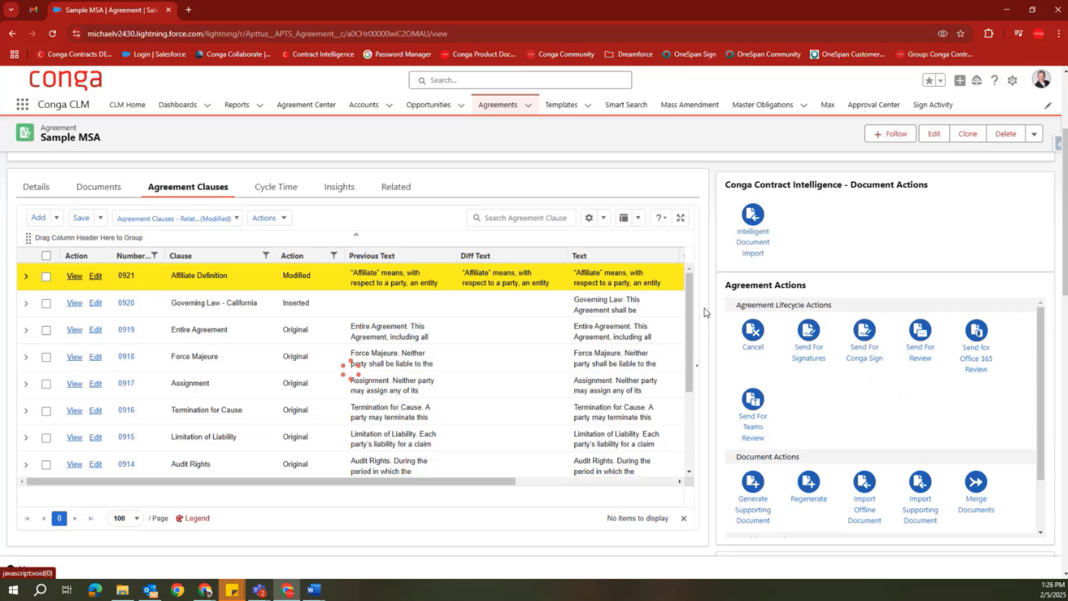